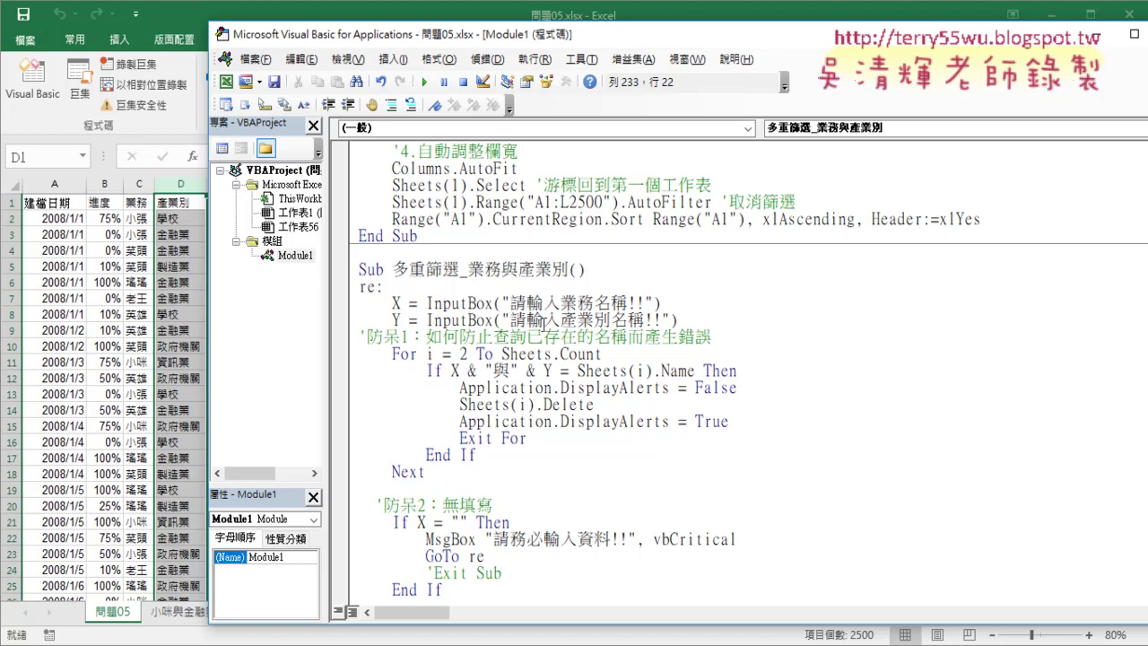
Step: Highlight 業務與產業別 in the 多重篩選_業務與產業別 macro name, then scroll down the code
{"action": "left_click_drag", "start_coordinate": [466, 269], "coordinate": [499, 269]}
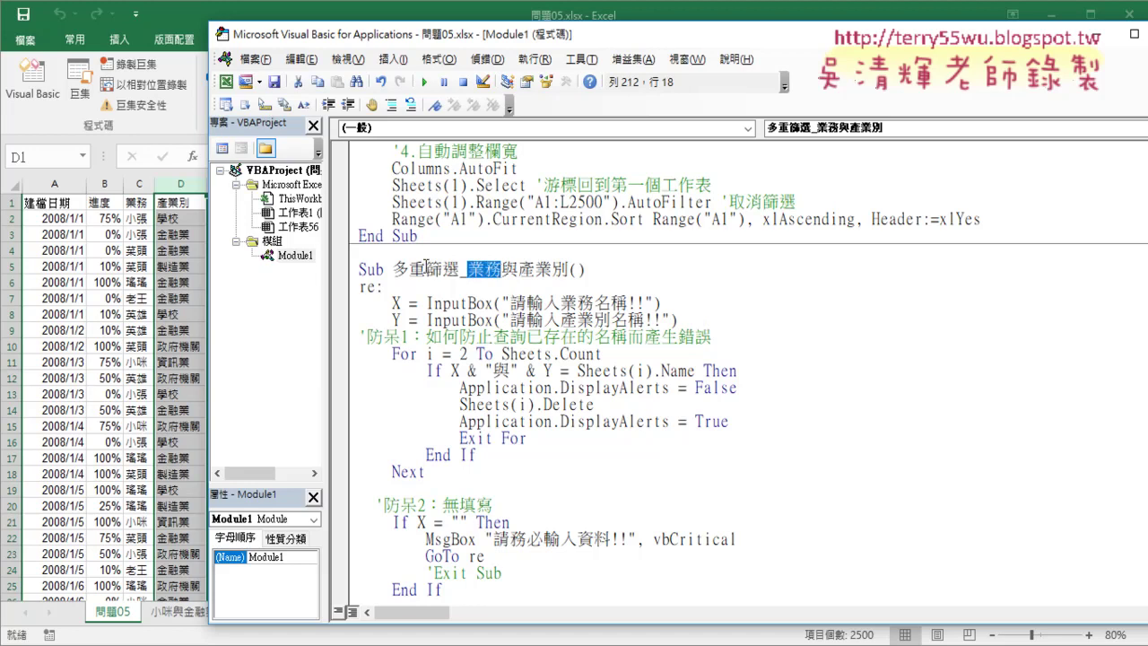
{"action": "left_click_drag", "start_coordinate": [391, 269], "coordinate": [568, 269]}
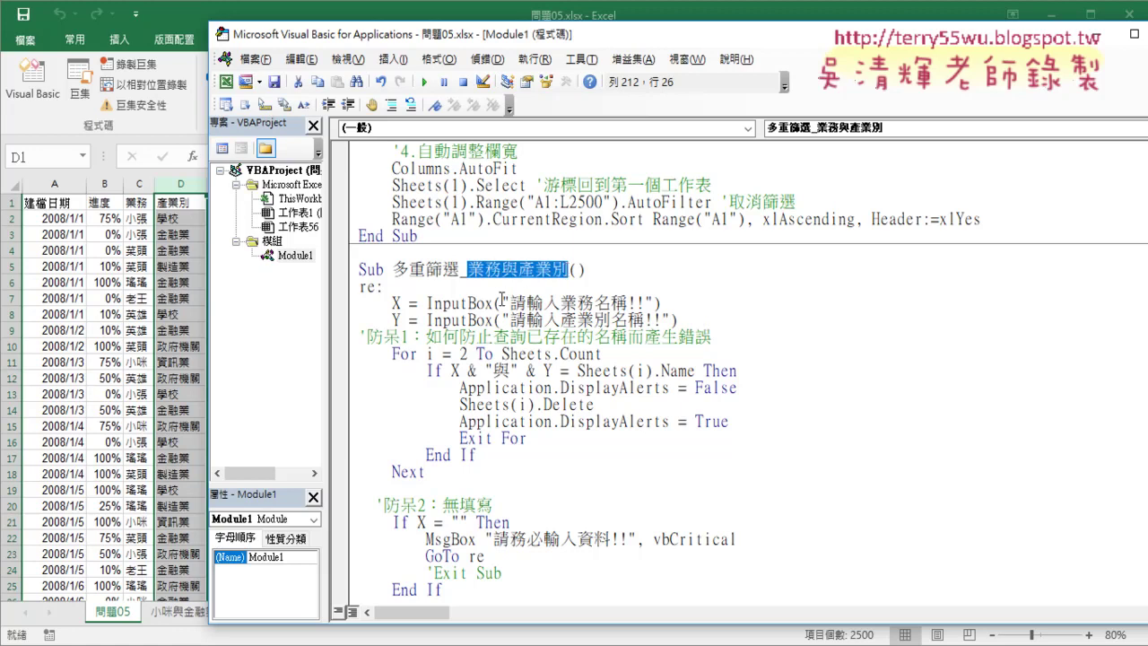
{"action": "scroll", "coordinate": [509, 337], "scroll_direction": "down", "scroll_amount": 2}
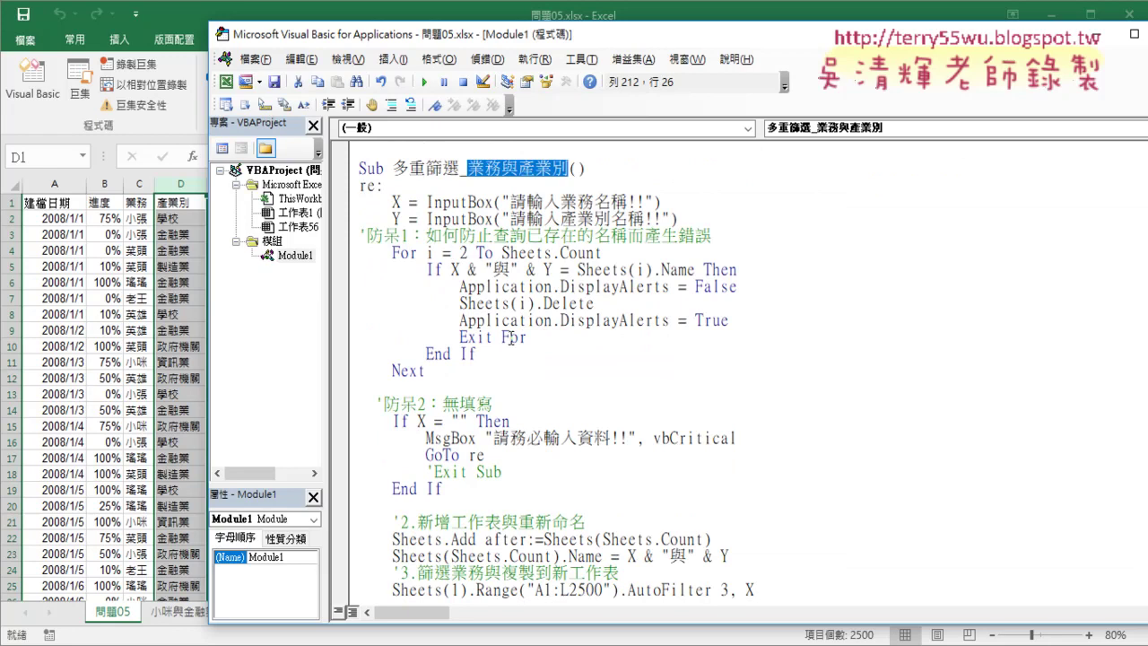
{"action": "key", "text": "alt+Tab"}
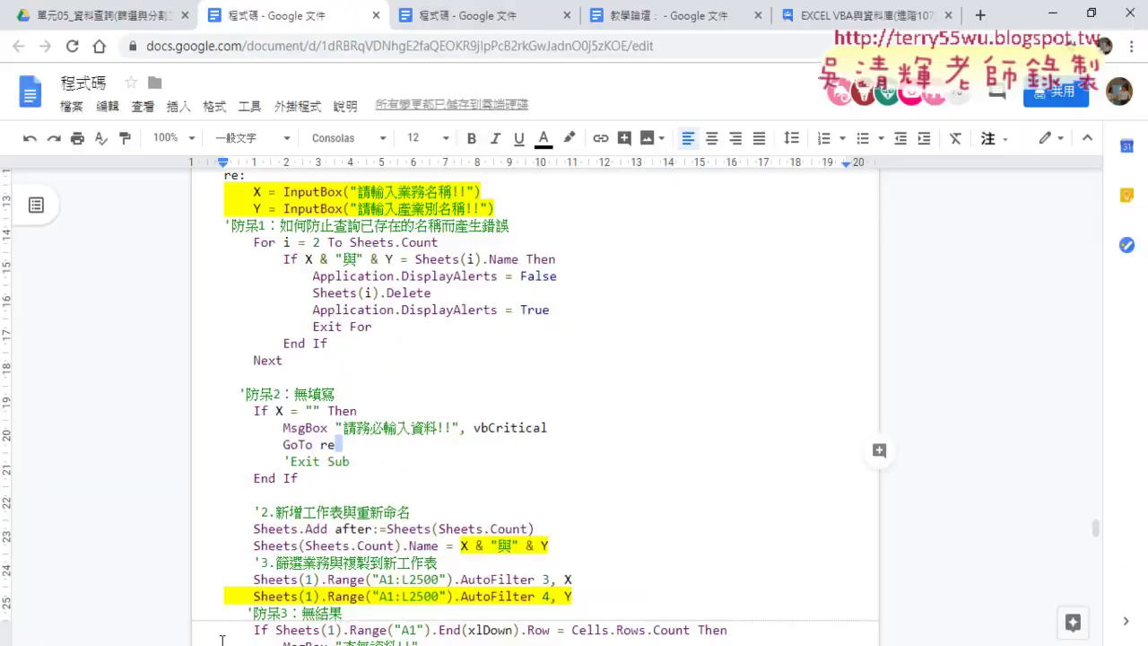
{"action": "scroll", "coordinate": [499, 365], "scroll_direction": "up", "scroll_amount": 2}
{"action": "mouse_move", "coordinate": [494, 385]}
{"action": "left_mouse_down"}
{"action": "mouse_move", "coordinate": [270, 384]}
{"action": "mouse_move", "coordinate": [213, 368]}
{"action": "left_mouse_up"}
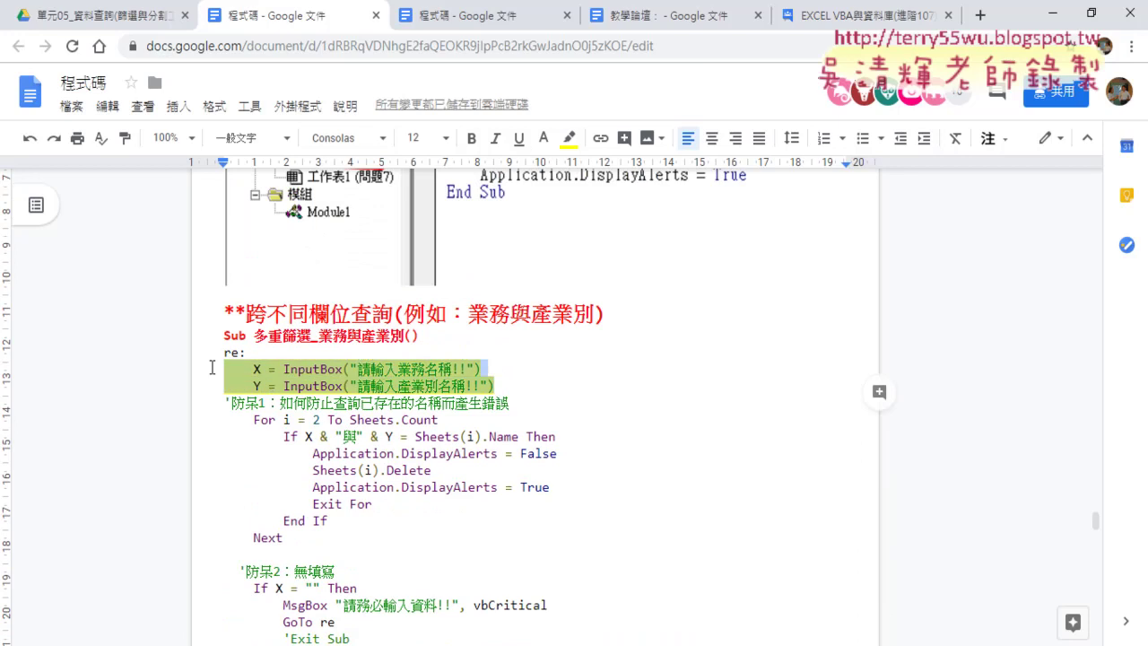
{"action": "scroll", "coordinate": [213, 368], "scroll_direction": "down", "scroll_amount": 2}
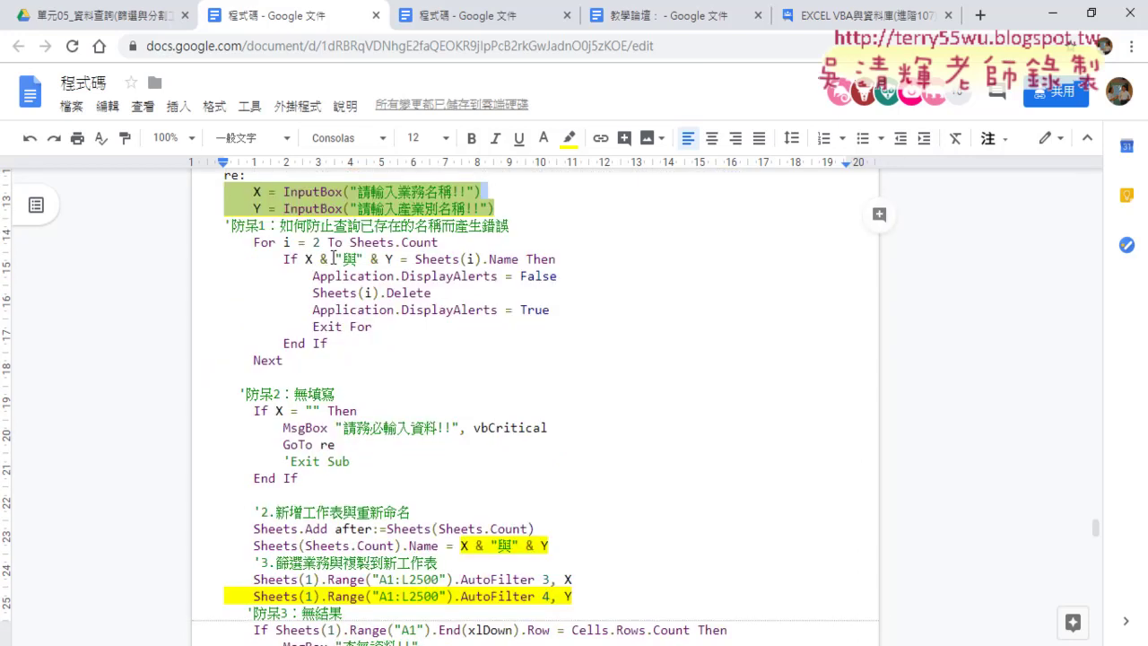
{"action": "left_click", "coordinate": [306, 259]}
{"action": "left_click_drag", "start_coordinate": [306, 259], "coordinate": [392, 260]}
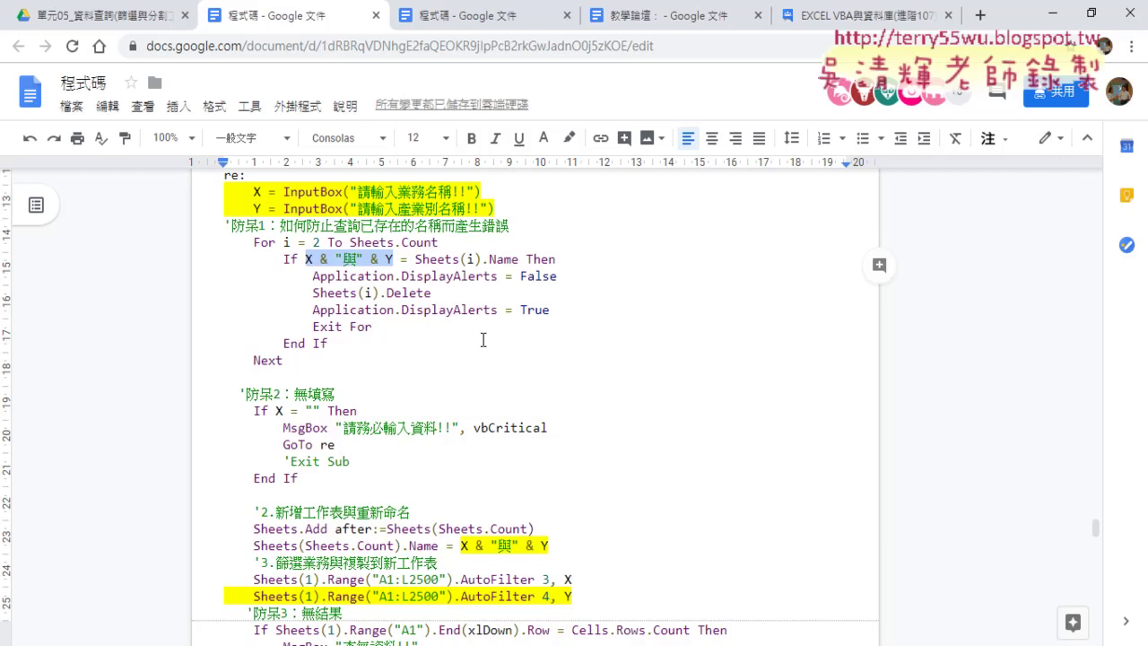
{"action": "scroll", "coordinate": [482, 340], "scroll_direction": "down", "scroll_amount": 1}
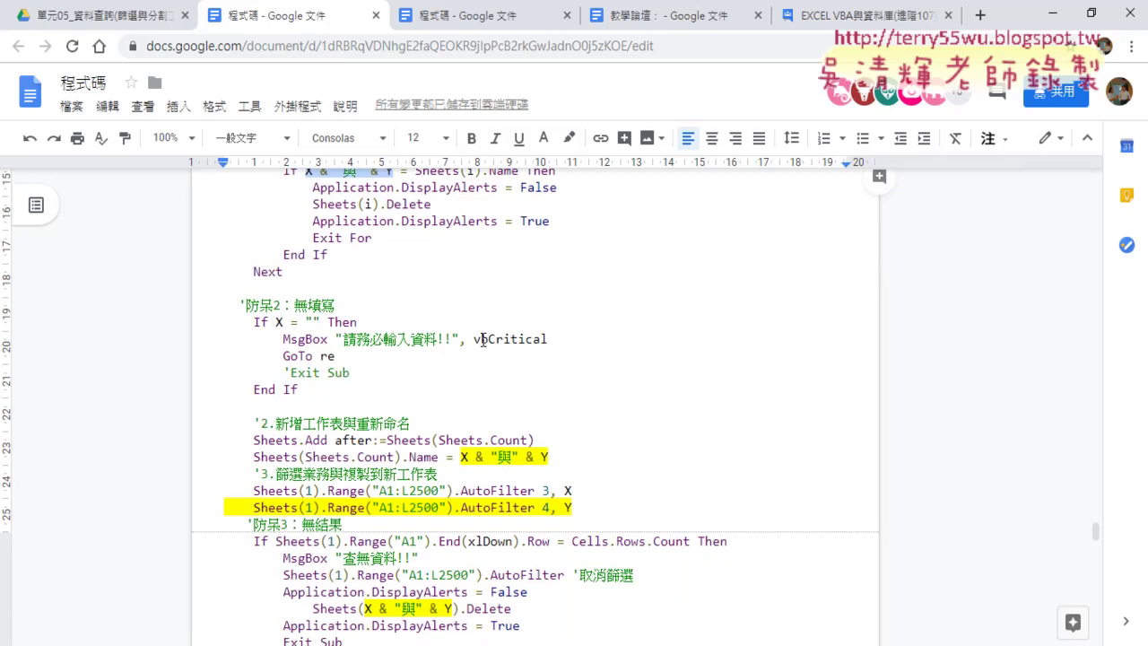
{"action": "scroll", "coordinate": [483, 340], "scroll_direction": "down", "scroll_amount": 1}
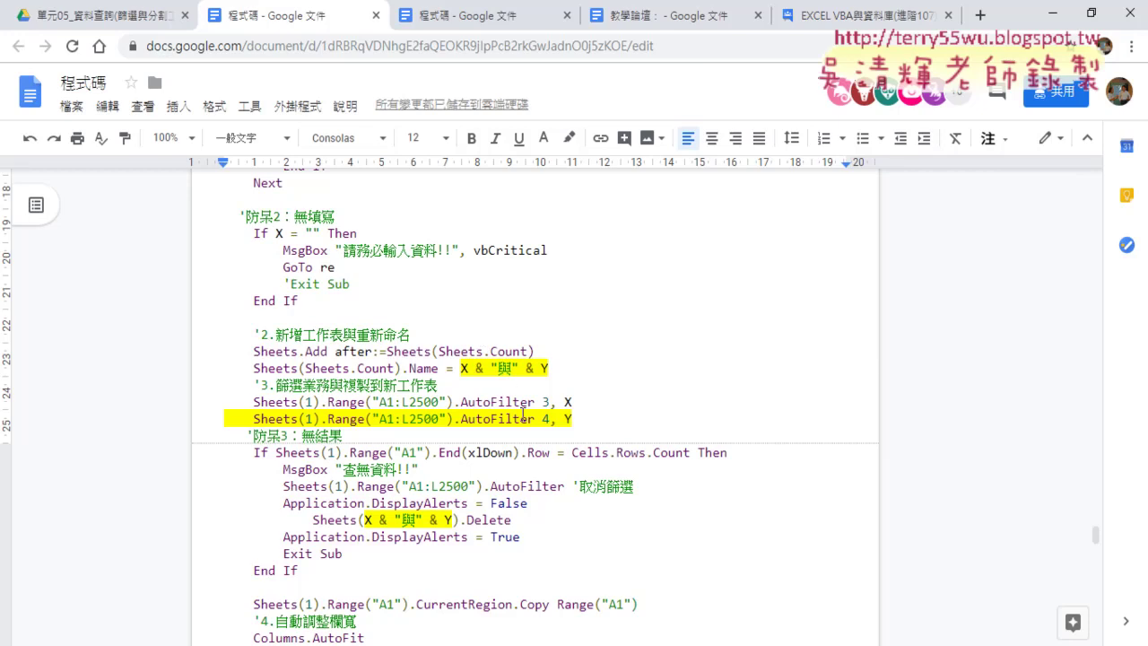
{"action": "scroll", "coordinate": [529, 421], "scroll_direction": "down", "scroll_amount": 1}
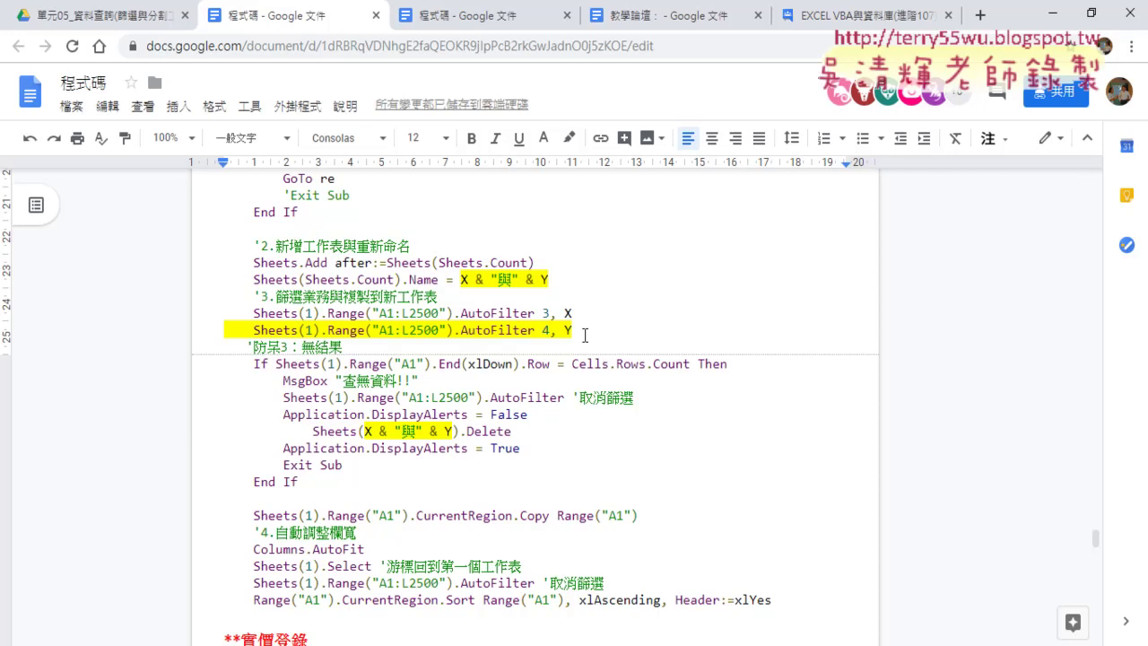
{"action": "mouse_move", "coordinate": [578, 332]}
{"action": "left_mouse_down"}
{"action": "mouse_move", "coordinate": [231, 329]}
{"action": "mouse_move", "coordinate": [594, 316]}
{"action": "left_mouse_up"}
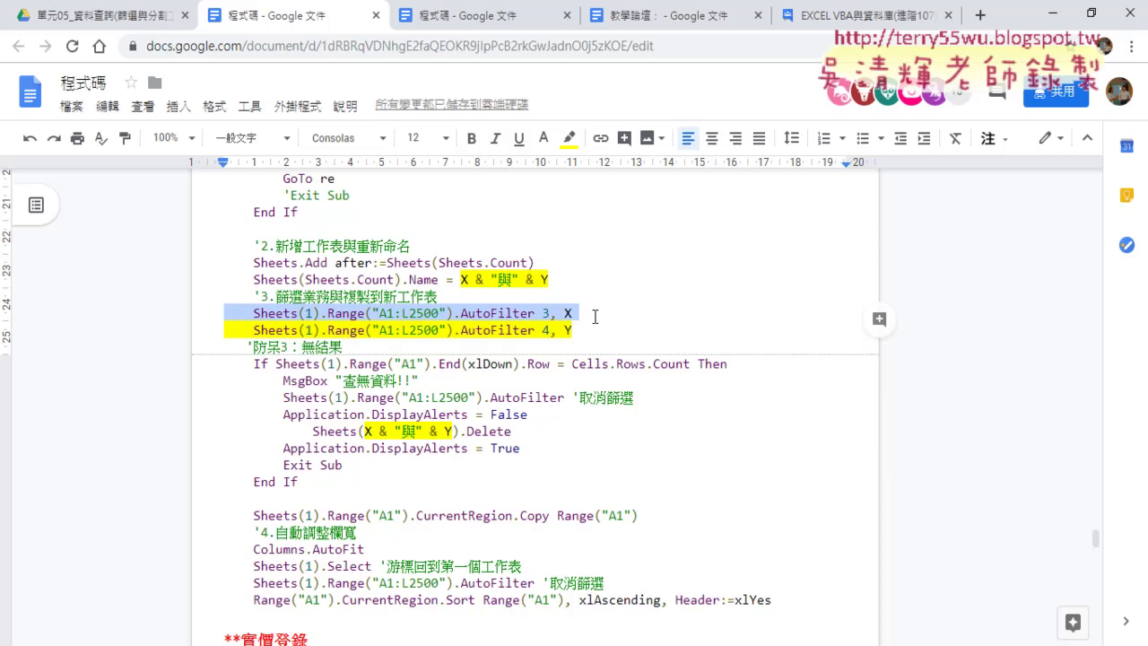
{"action": "left_click", "coordinate": [546, 313]}
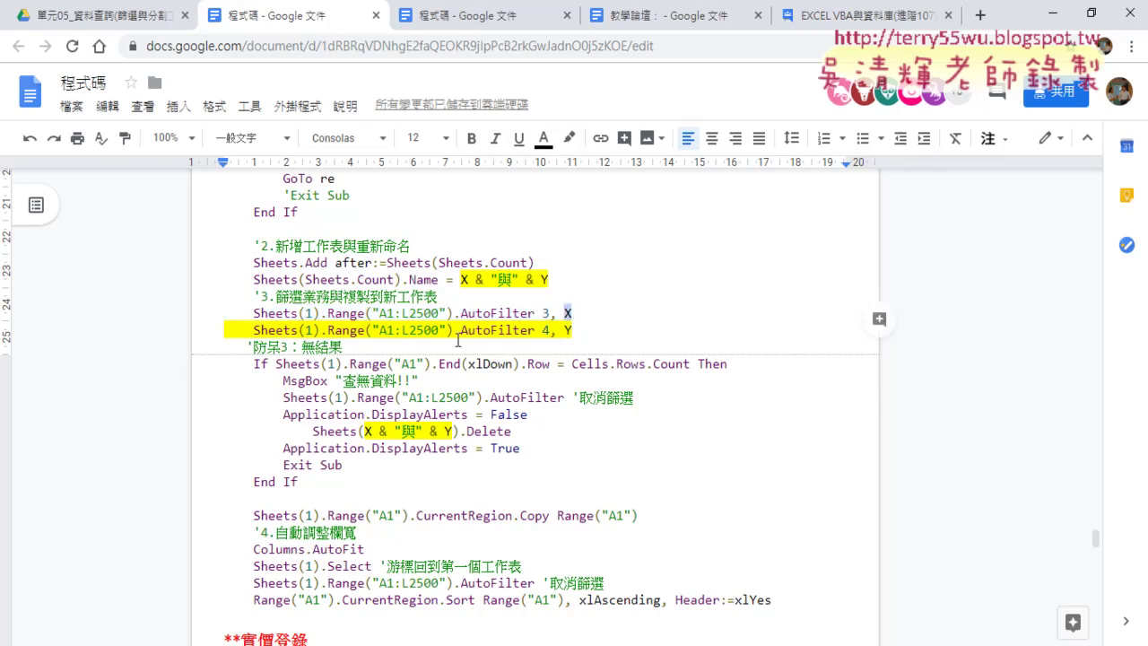
{"action": "left_click_drag", "start_coordinate": [573, 330], "coordinate": [194, 330]}
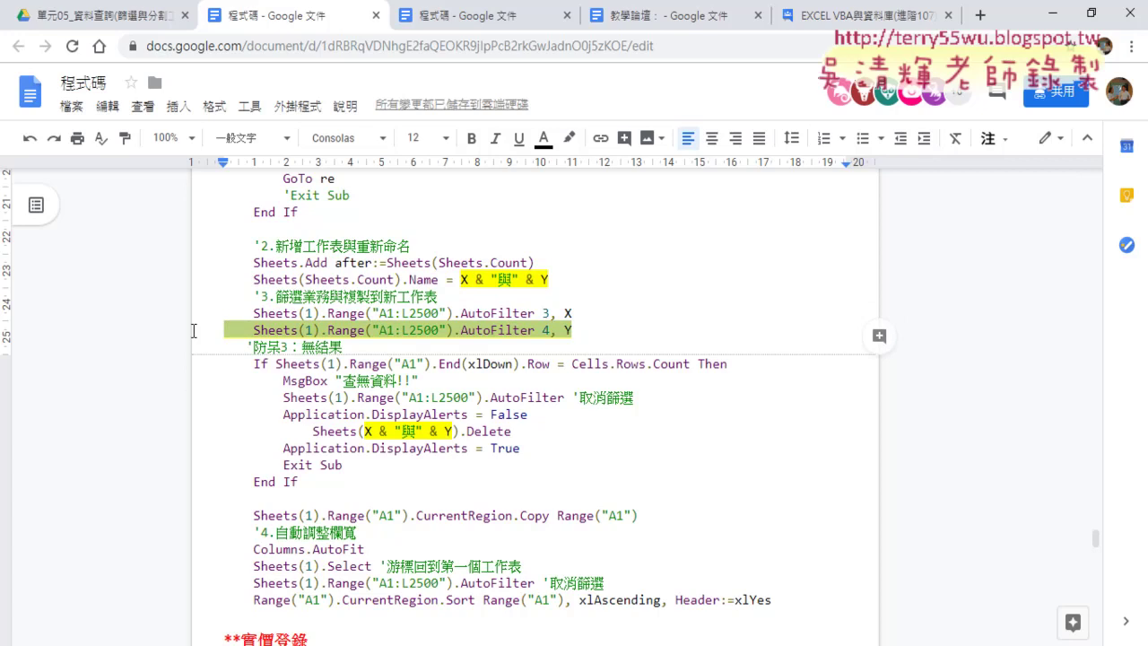